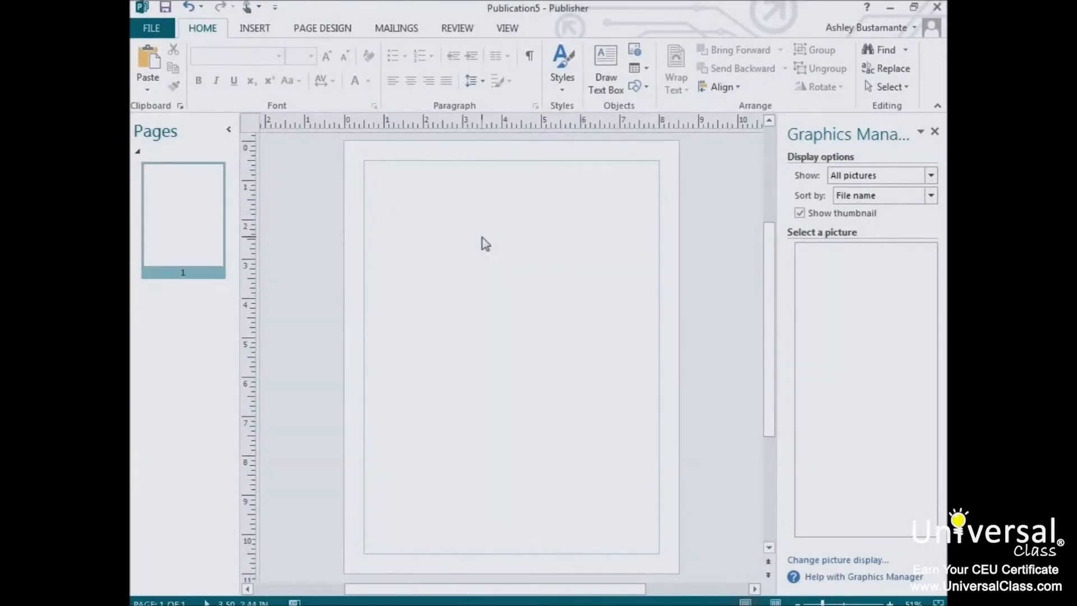
Insert a 1-inch smiley face shape and move it to about 2.9 in across and 2.6 in down the page
{"action": "left_click", "coordinate": [264, 32]}
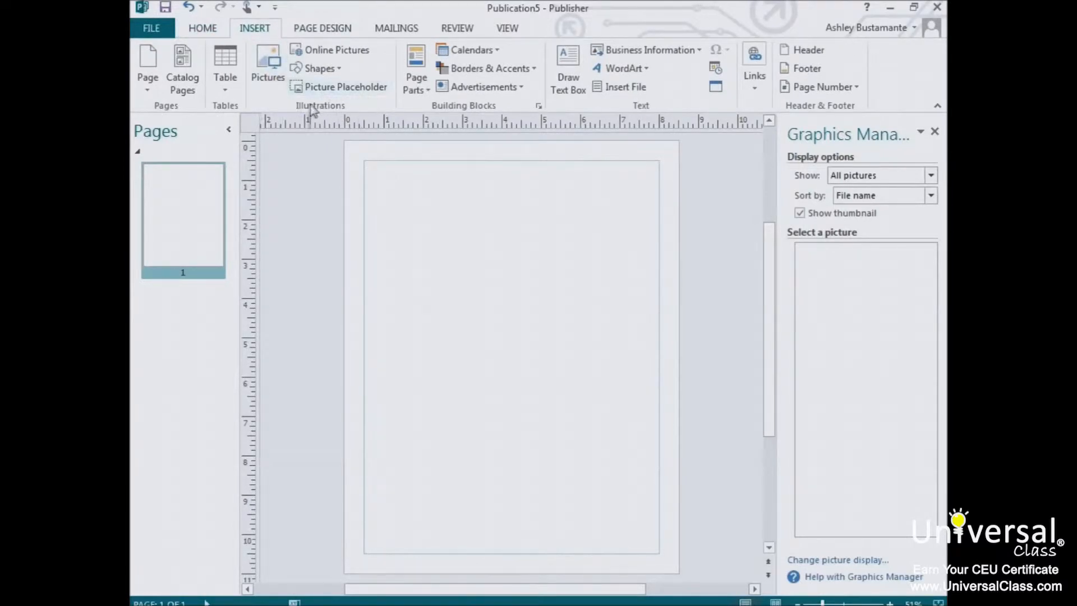
{"action": "left_click", "coordinate": [332, 71]}
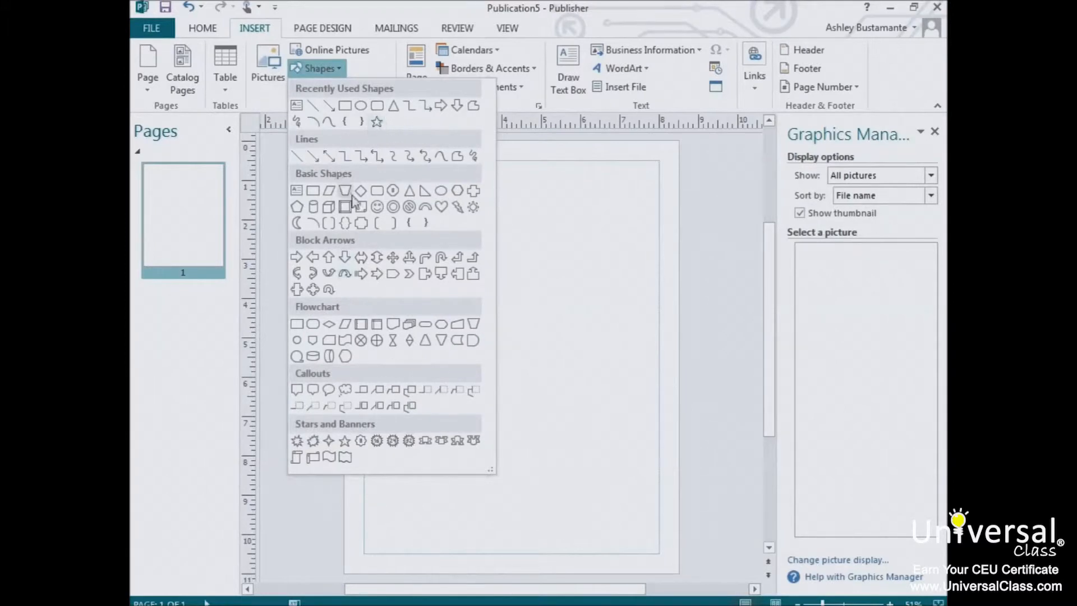
{"action": "left_click", "coordinate": [377, 212]}
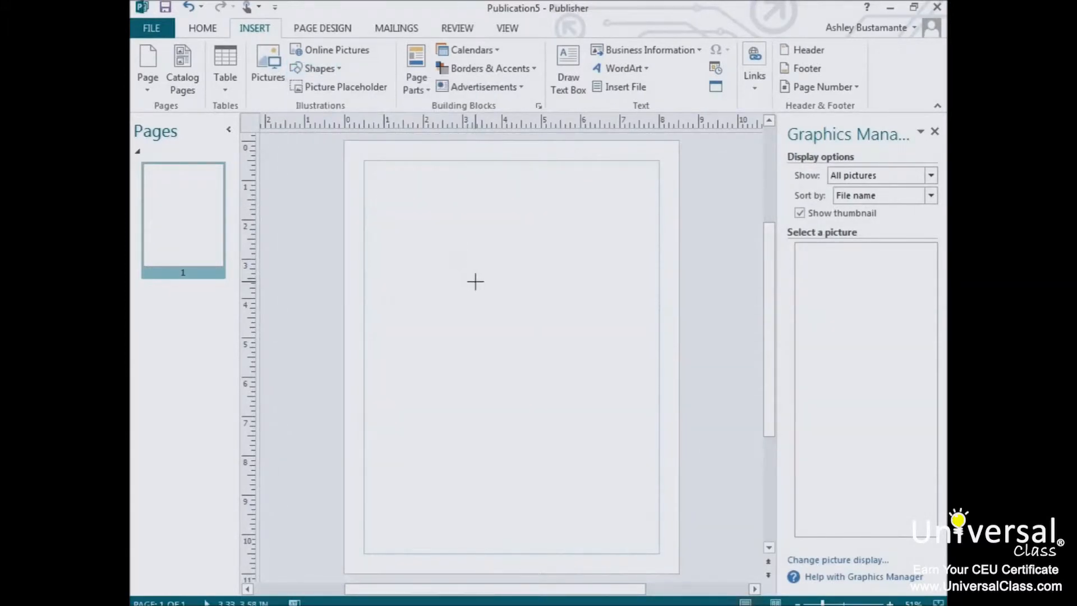
{"action": "left_click", "coordinate": [475, 282]}
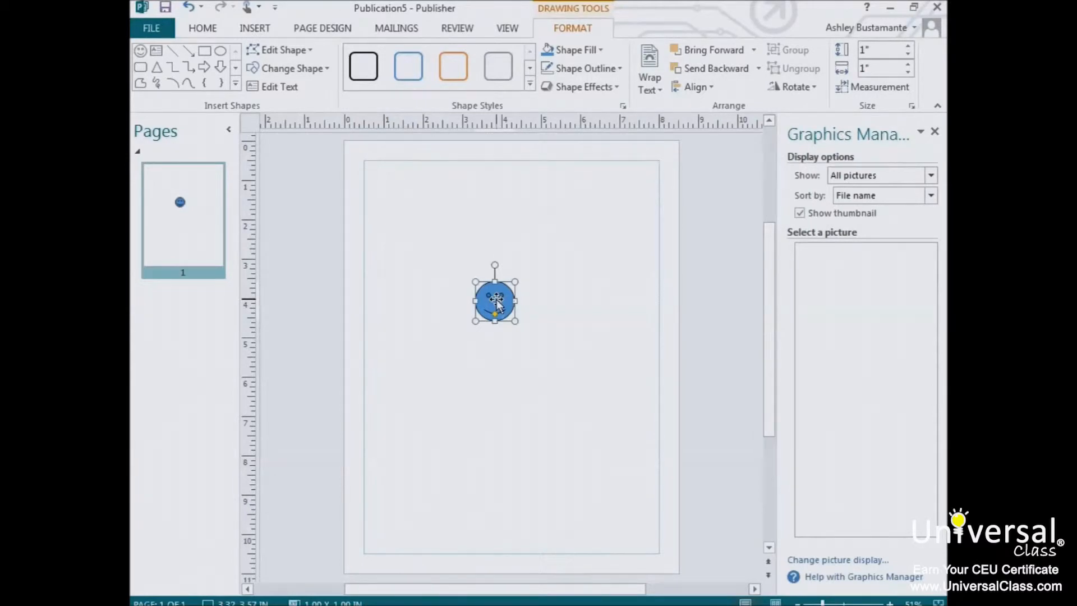
{"action": "left_click_drag", "start_coordinate": [496, 299], "coordinate": [481, 260]}
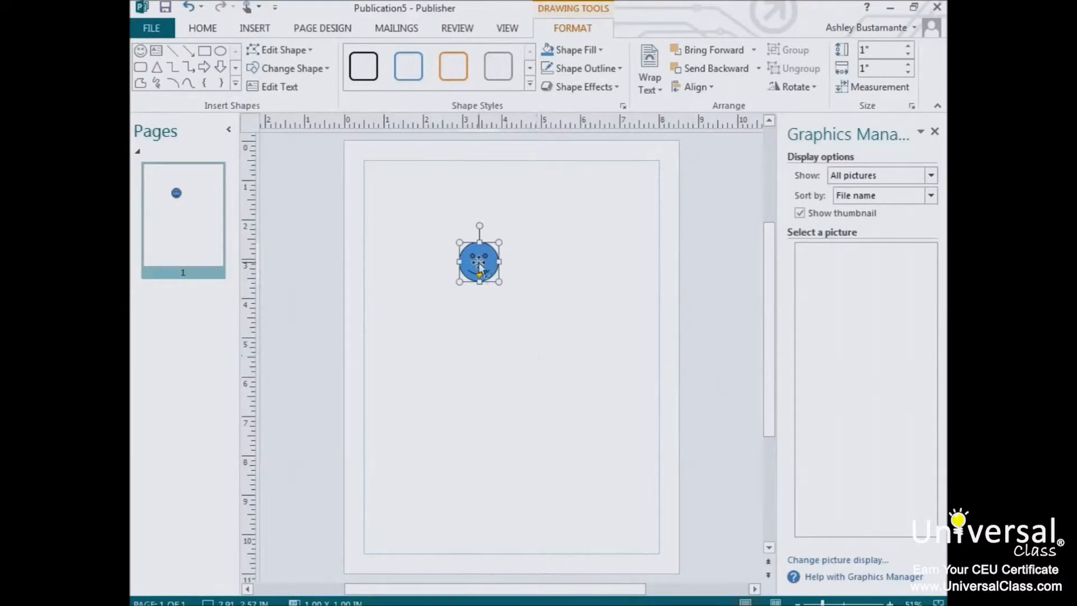
Fill the smiley face shape with a gold scheme color
{"action": "right_click", "coordinate": [479, 267]}
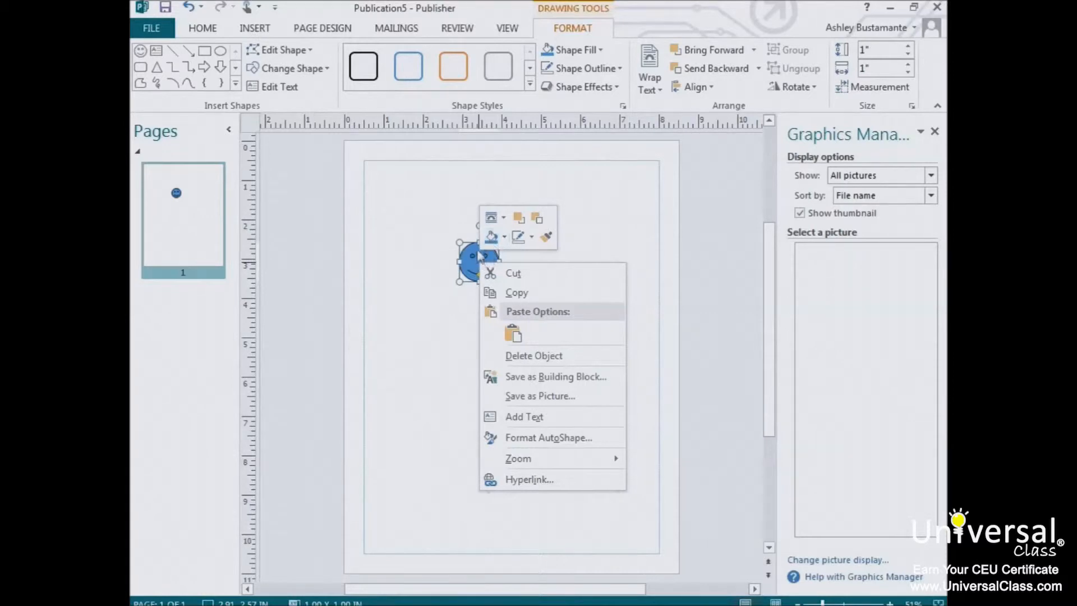
{"action": "left_click", "coordinate": [503, 238]}
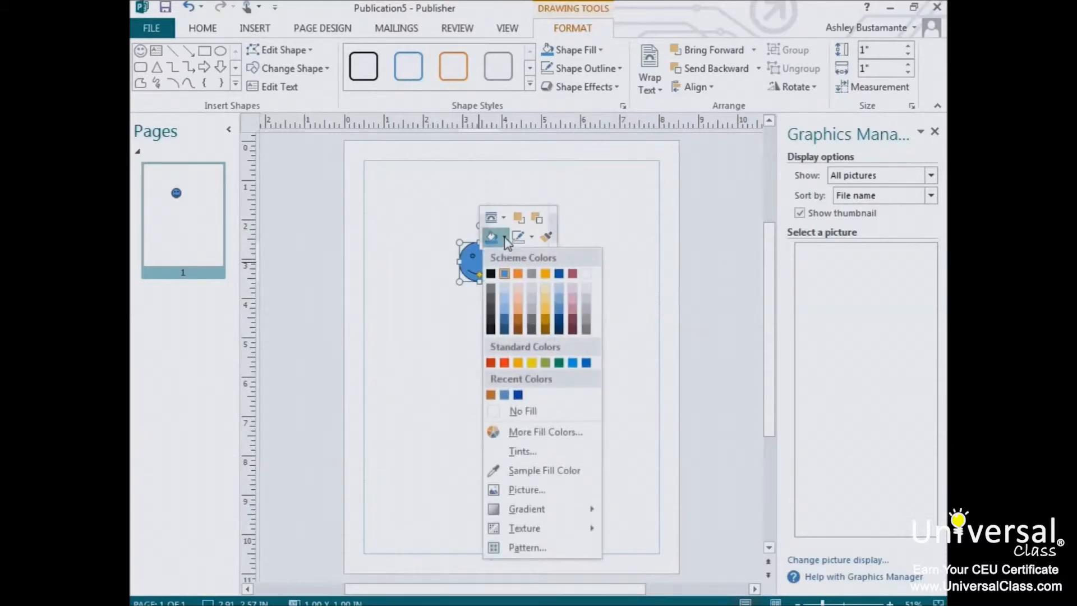
{"action": "left_click", "coordinate": [545, 313]}
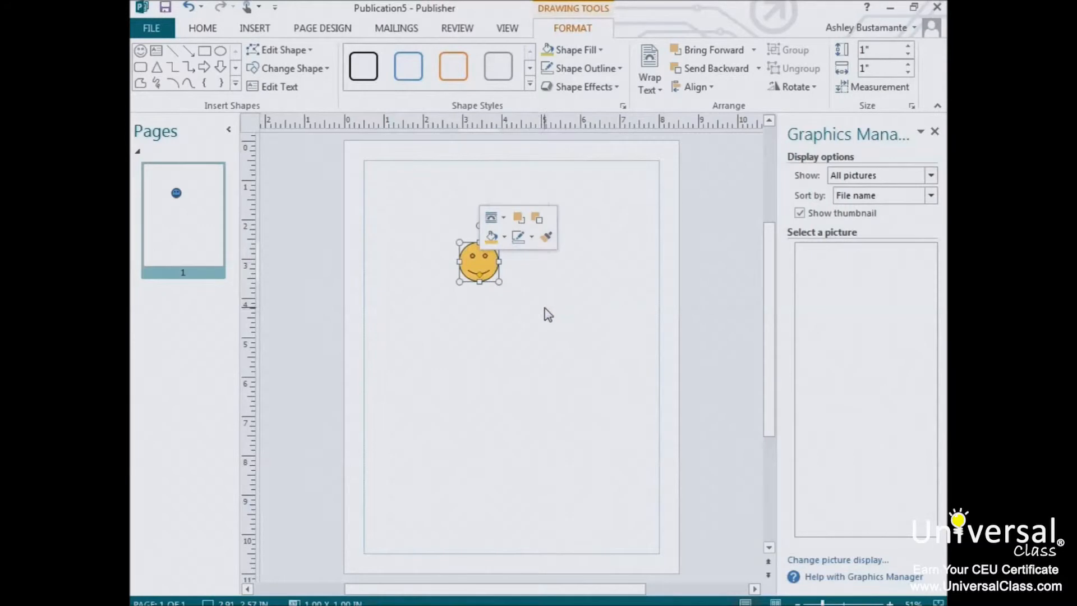
Set the smiley face's outline to the standard dark red color and a dashed line style
{"action": "left_click", "coordinate": [521, 241]}
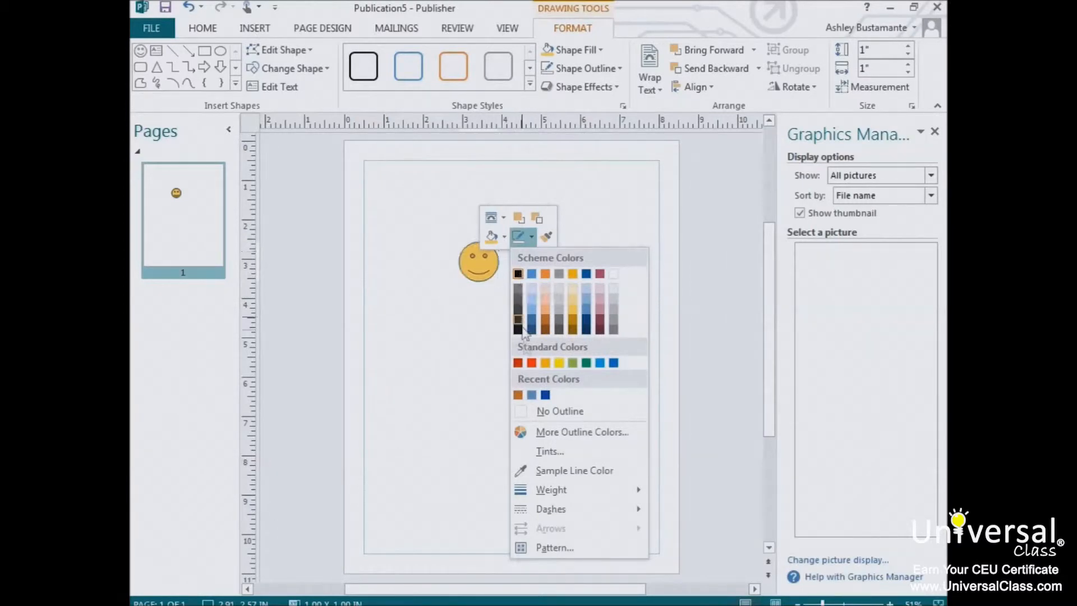
{"action": "left_click", "coordinate": [517, 363]}
{"action": "left_click", "coordinate": [519, 236]}
{"action": "mouse_move", "coordinate": [591, 509]}
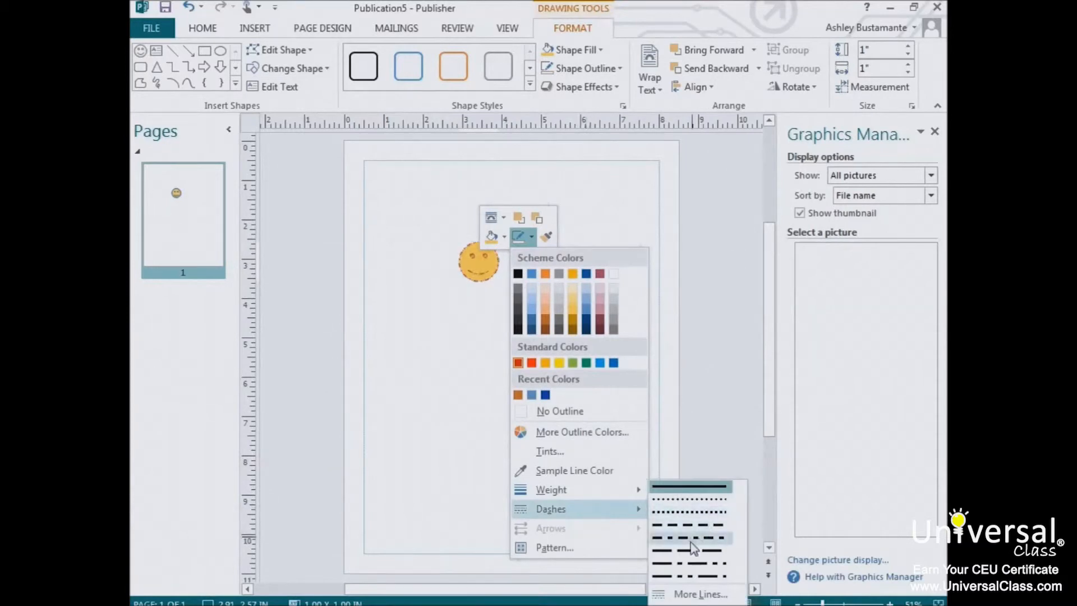
{"action": "left_click", "coordinate": [689, 526]}
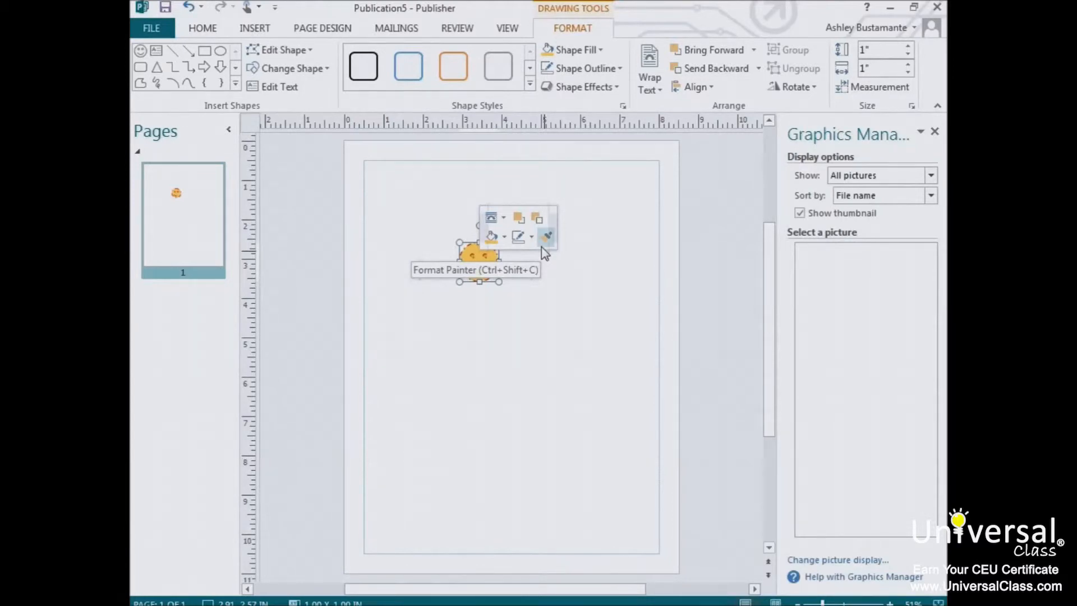
Delete the smiley face shape from the page
{"action": "left_click", "coordinate": [202, 29]}
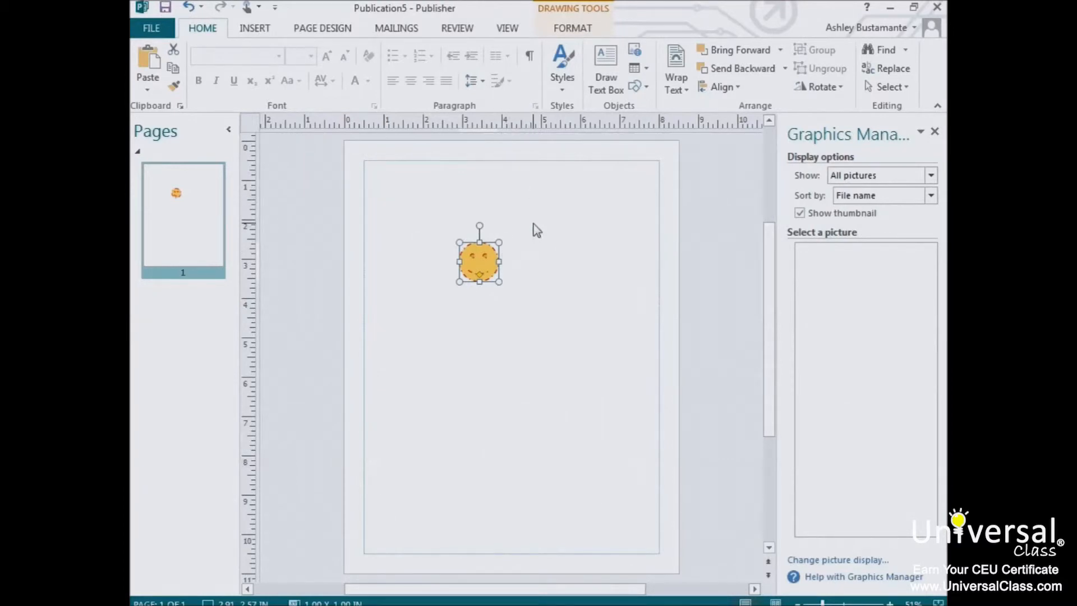
{"action": "key", "text": "Delete"}
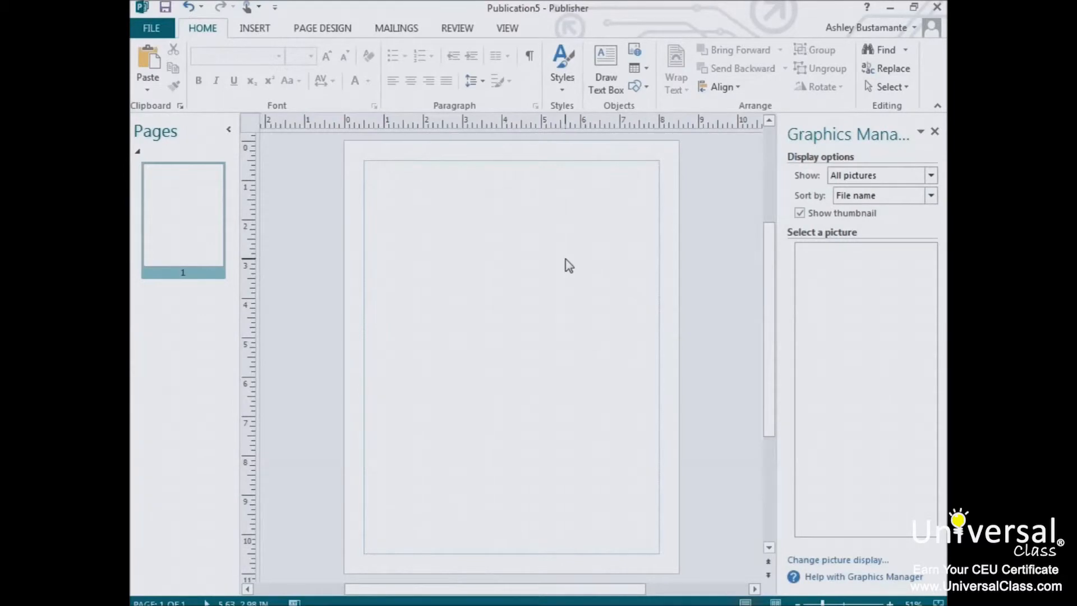
Insert a May 2014 calendar in the Blocks design from the Building Block Library
{"action": "left_click", "coordinate": [260, 33]}
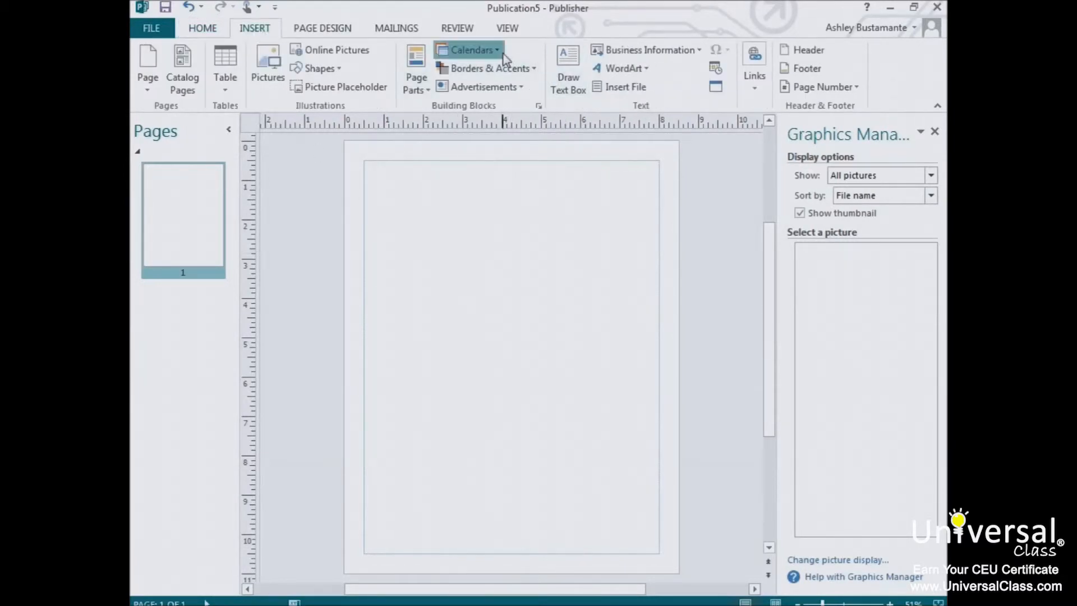
{"action": "left_click", "coordinate": [471, 50]}
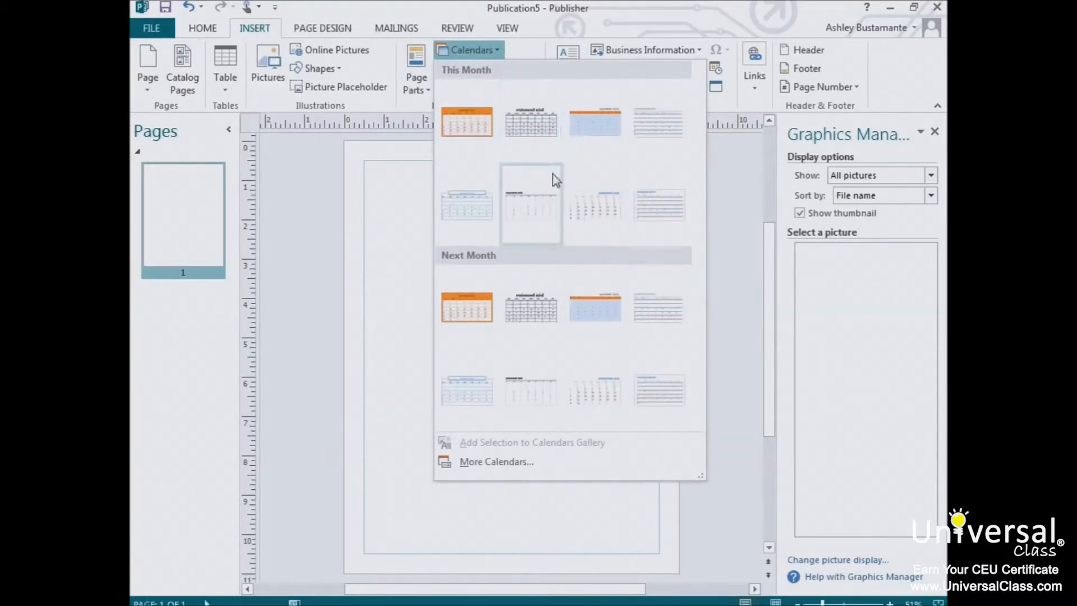
{"action": "left_click", "coordinate": [517, 462]}
{"action": "left_click", "coordinate": [834, 315]}
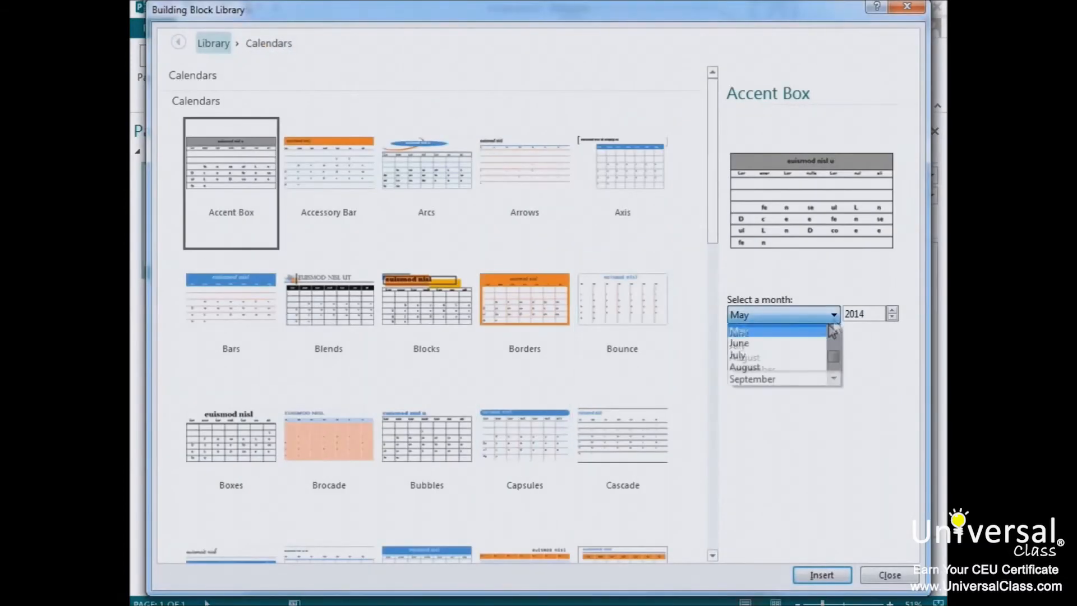
{"action": "left_click", "coordinate": [769, 332]}
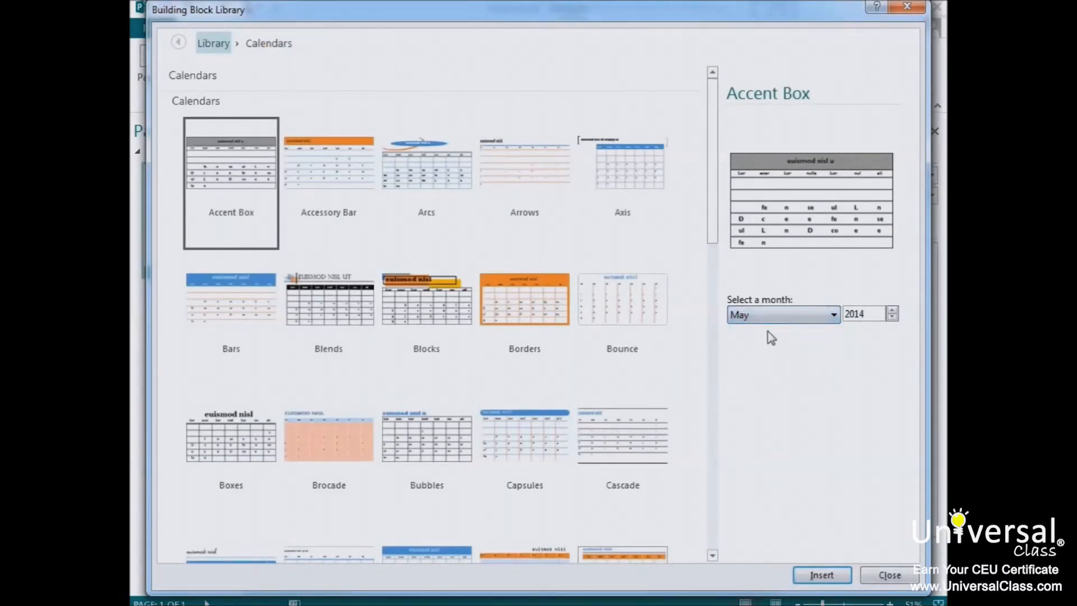
{"action": "left_click", "coordinate": [463, 328]}
{"action": "left_click", "coordinate": [824, 576]}
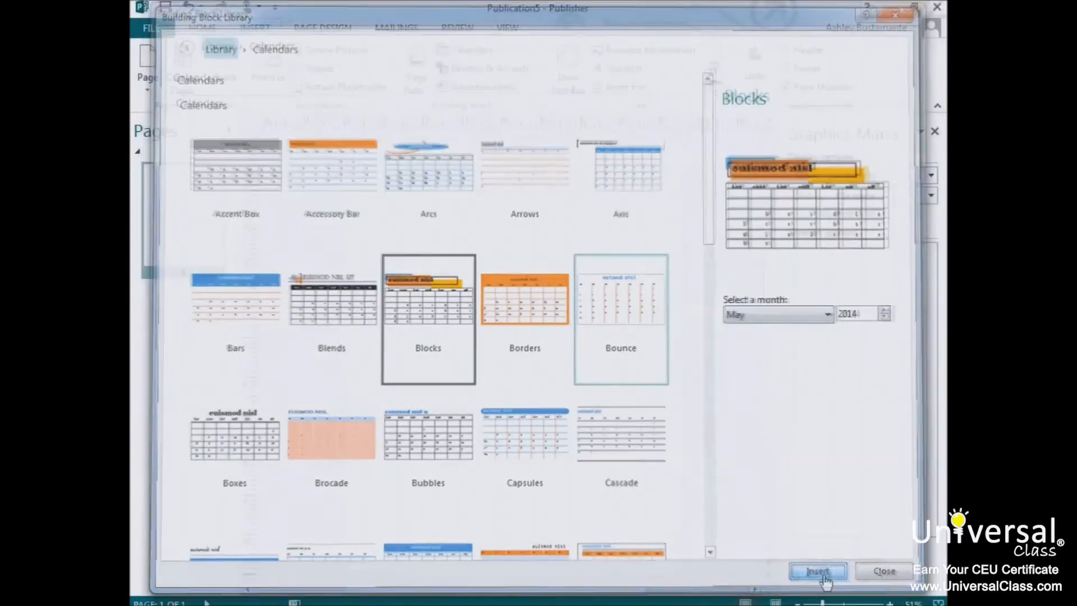
Move the calendar up to the page's top margin and resize it from its upper-left corner to about 7.5 in wide
{"action": "left_click_drag", "start_coordinate": [520, 265], "coordinate": [517, 162]}
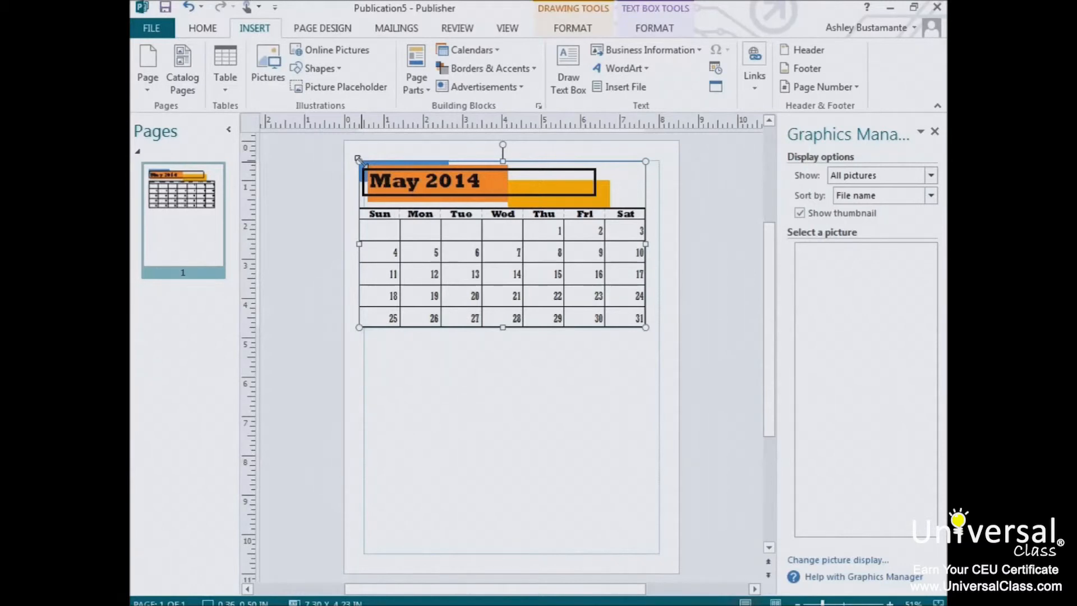
{"action": "mouse_move", "coordinate": [357, 159]}
{"action": "left_mouse_down"}
{"action": "mouse_move", "coordinate": [365, 187]}
{"action": "mouse_move", "coordinate": [351, 170]}
{"action": "left_mouse_up"}
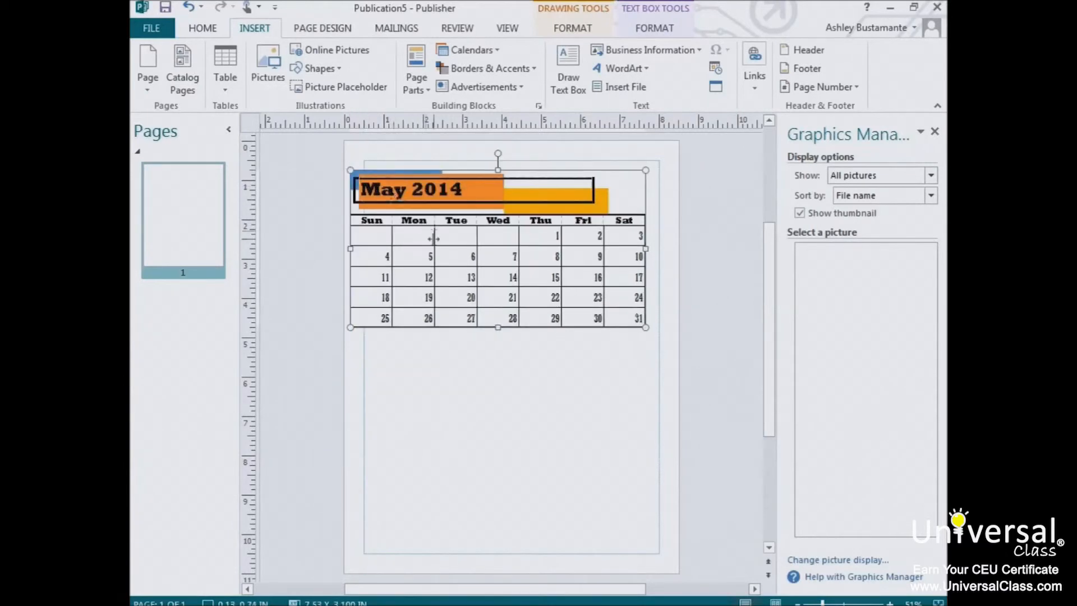
Examine the editing options for the calendar's title text and its date cells, including those for inserting and deleting cells
{"action": "left_click", "coordinate": [466, 197]}
{"action": "right_click", "coordinate": [441, 187]}
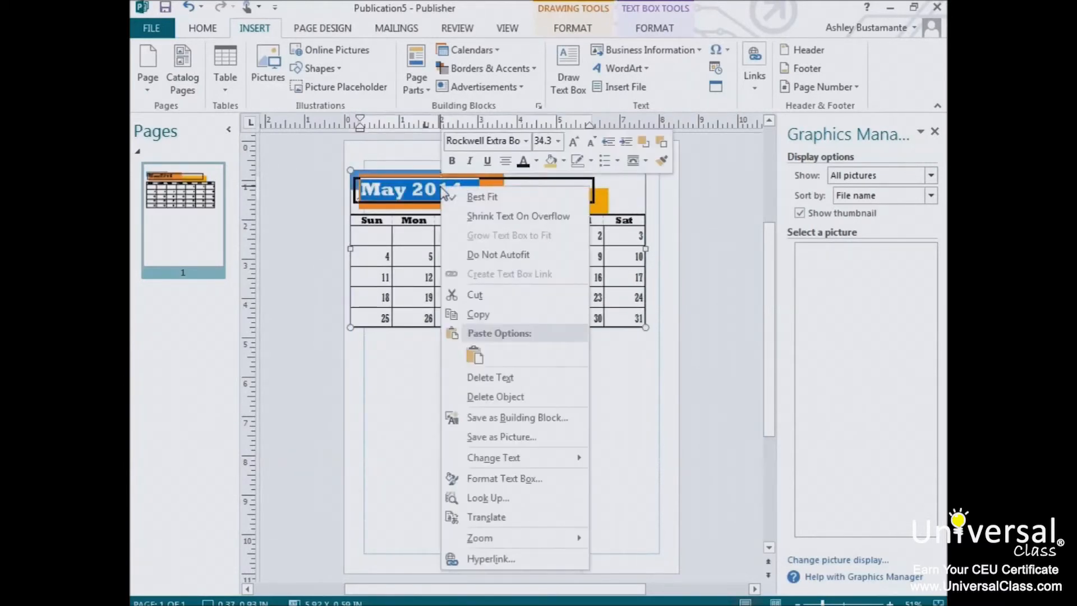
{"action": "mouse_move", "coordinate": [534, 461]}
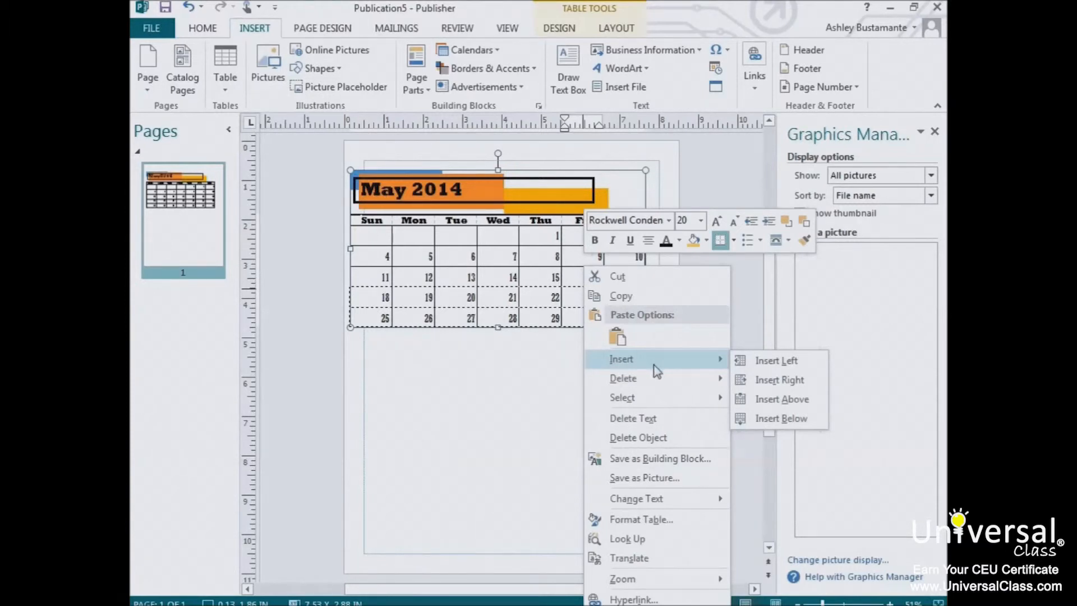
{"action": "mouse_move", "coordinate": [655, 381]}
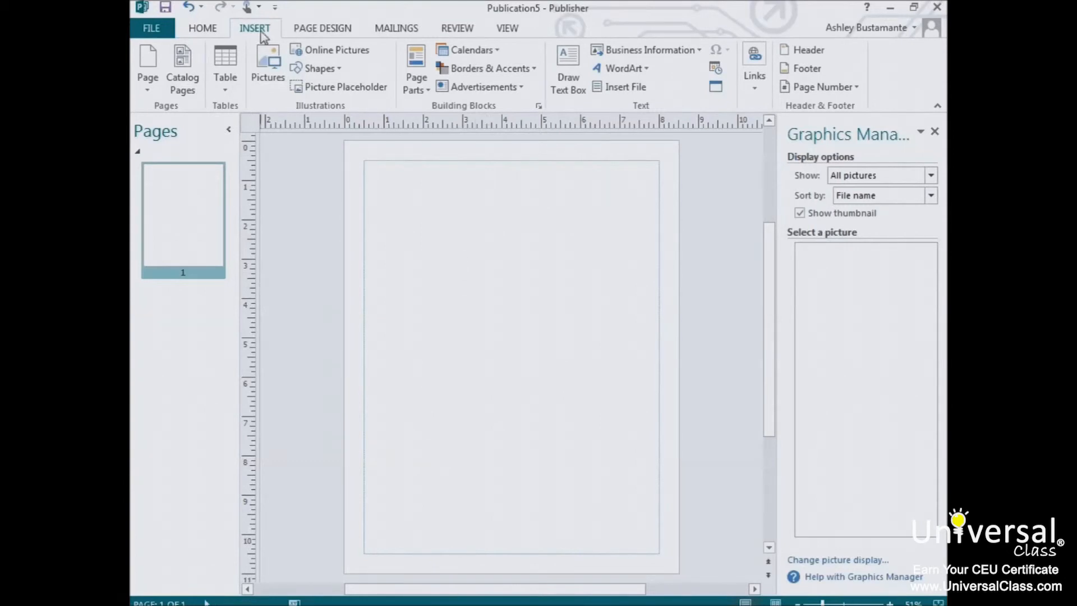
Insert the Bring-In advertisement with its logo included and place it at about 3 in across and 1.2 in down the page
{"action": "left_click", "coordinate": [512, 88]}
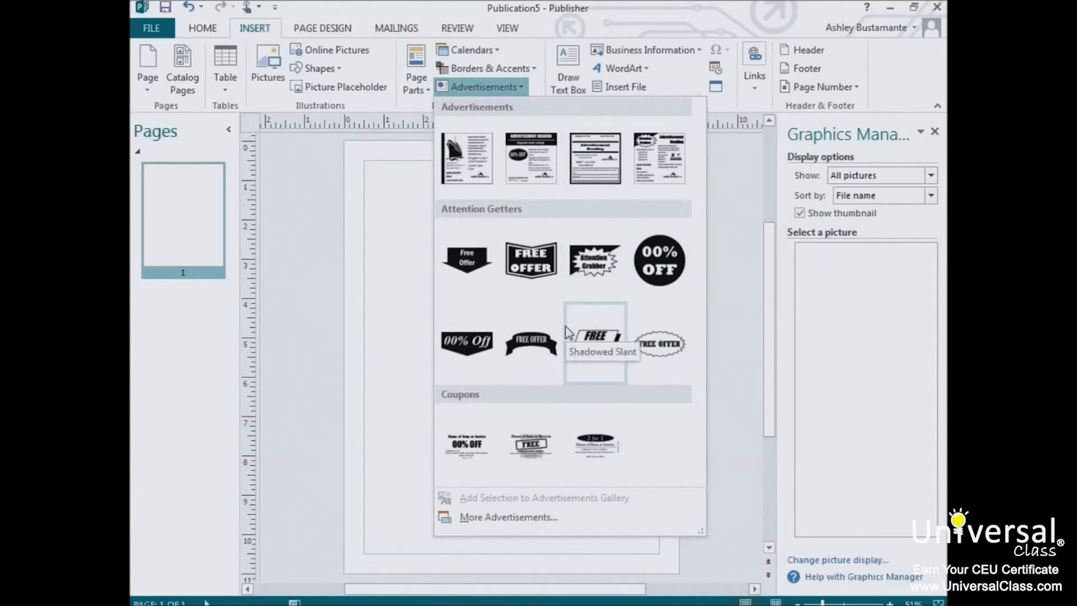
{"action": "left_click", "coordinate": [545, 517]}
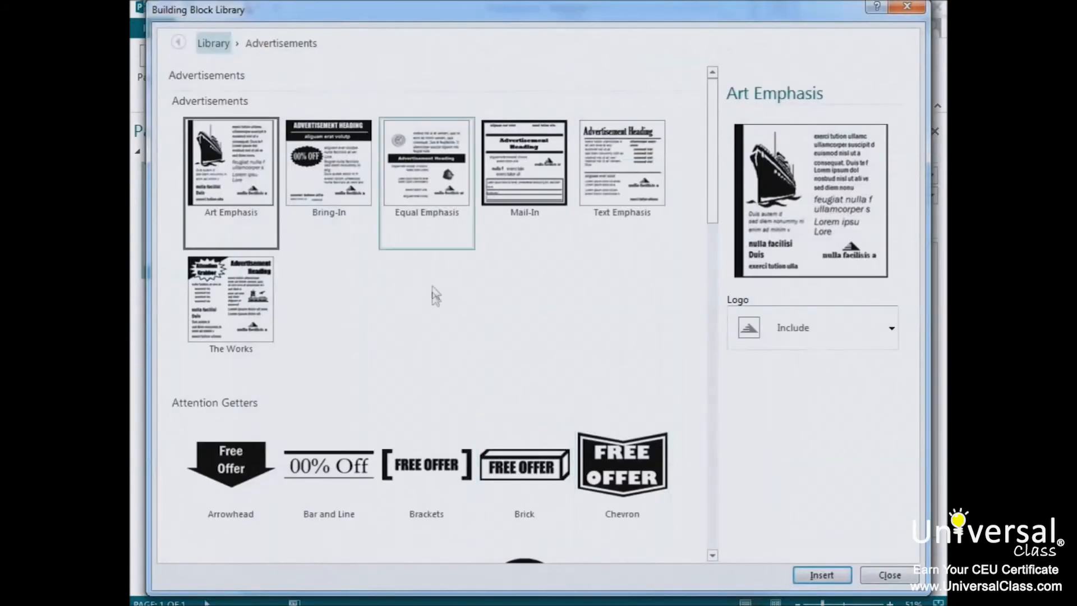
{"action": "left_click", "coordinate": [891, 331]}
{"action": "left_click", "coordinate": [843, 374]}
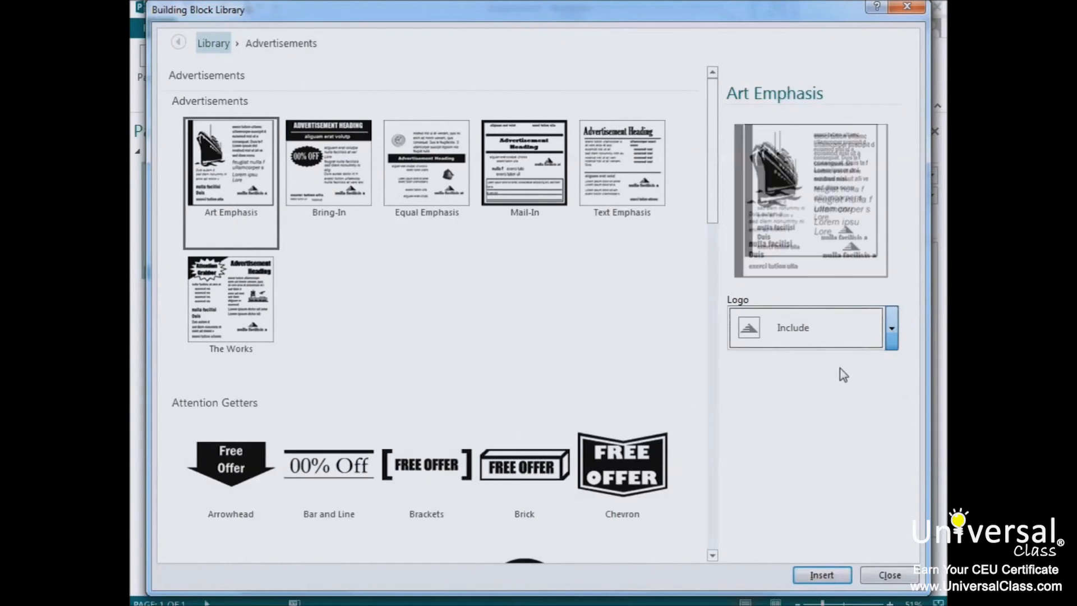
{"action": "left_click", "coordinate": [333, 187]}
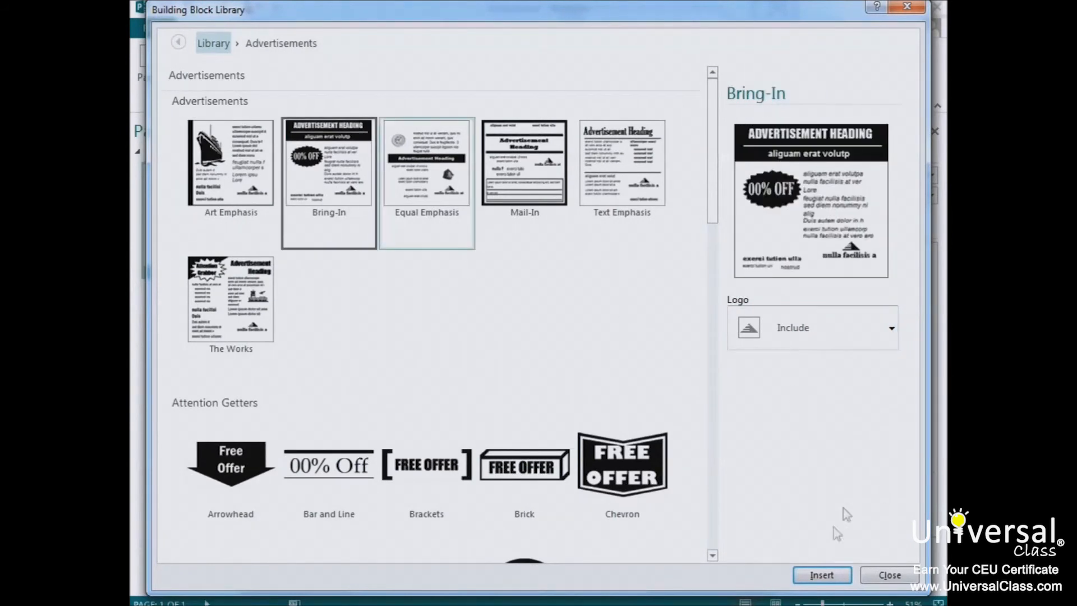
{"action": "left_click", "coordinate": [825, 575]}
{"action": "left_click_drag", "start_coordinate": [543, 307], "coordinate": [655, 188]}
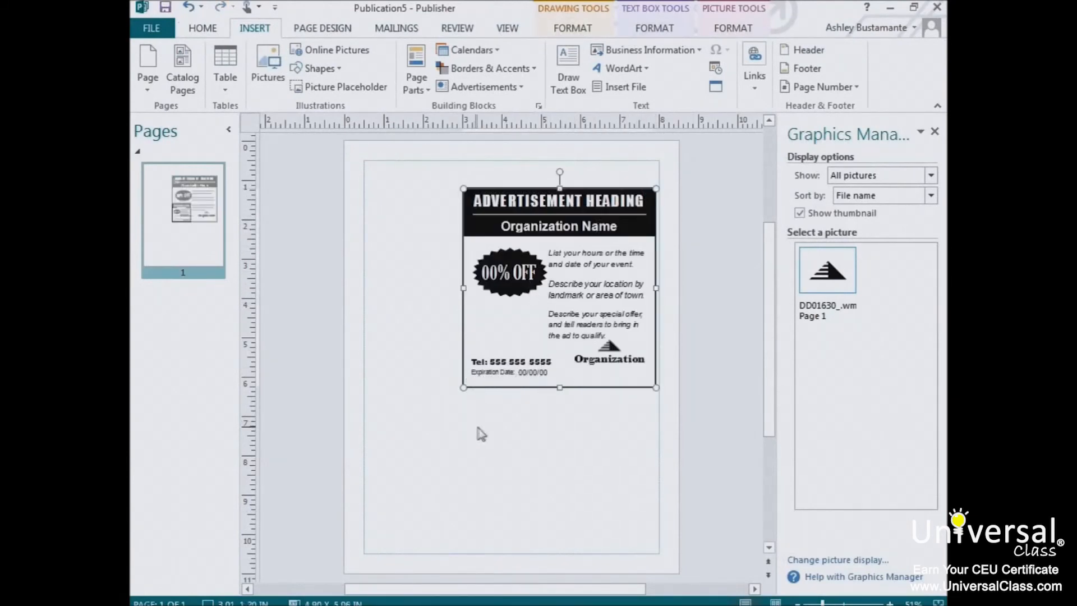
Select the advertisement's organization name, its 00% OFF text and the starburst behind it to inspect the editable parts
{"action": "left_click", "coordinate": [516, 227]}
{"action": "left_click", "coordinate": [525, 275]}
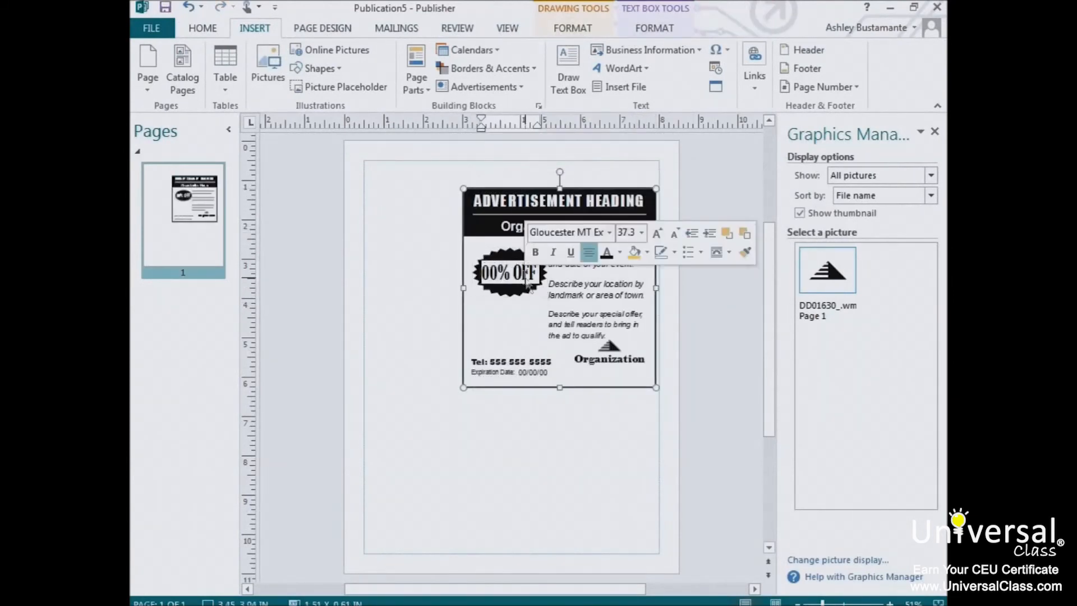
{"action": "left_click", "coordinate": [531, 310]}
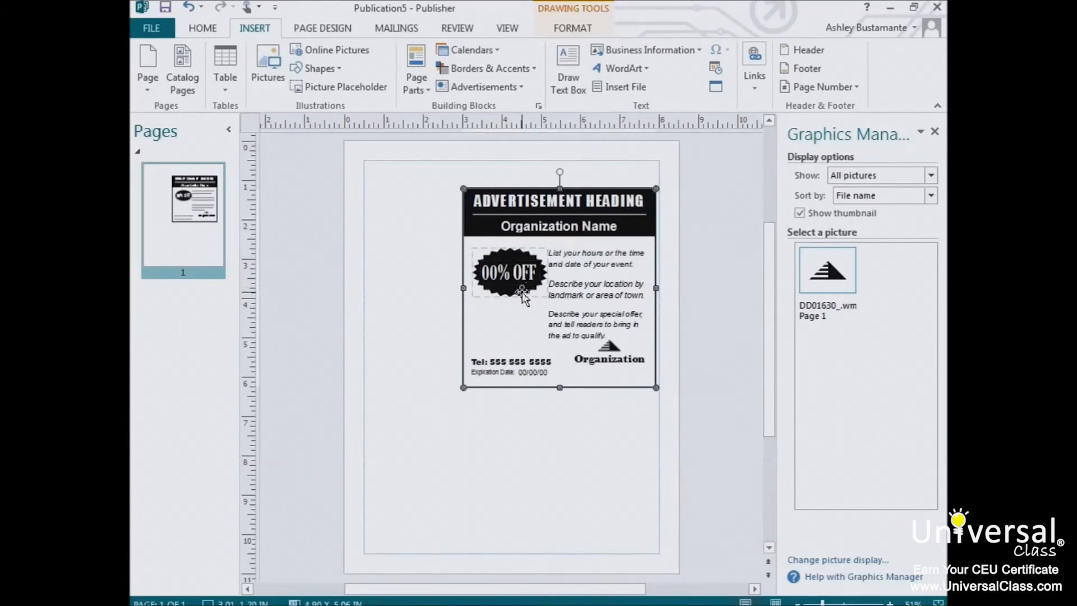
{"action": "left_click", "coordinate": [521, 293]}
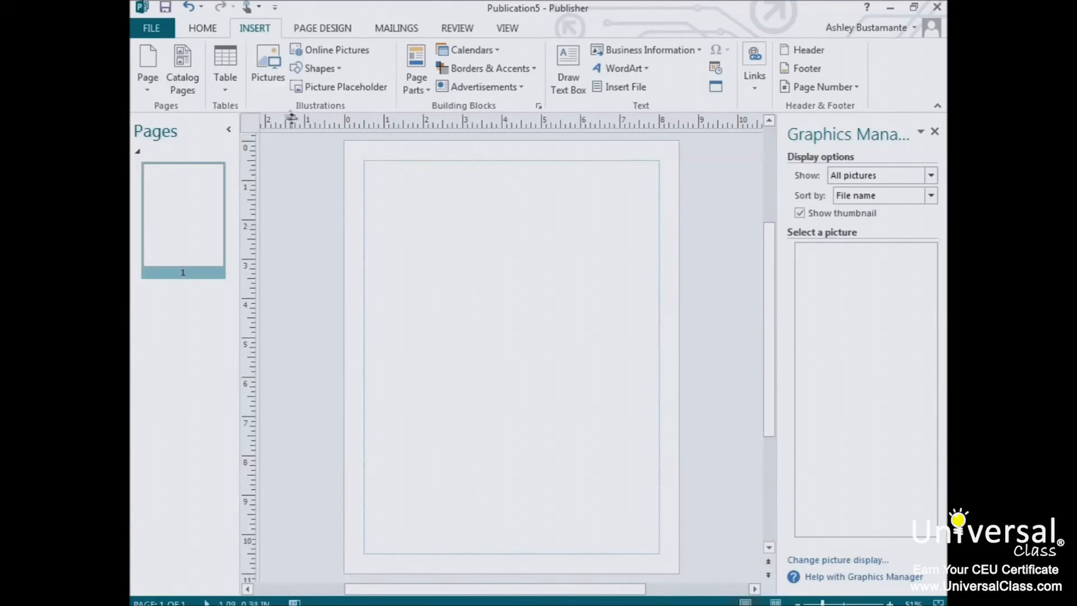
Insert the Accessory Bar newsletter heading from the page parts library and align it with the page's top margin
{"action": "left_click", "coordinate": [416, 90]}
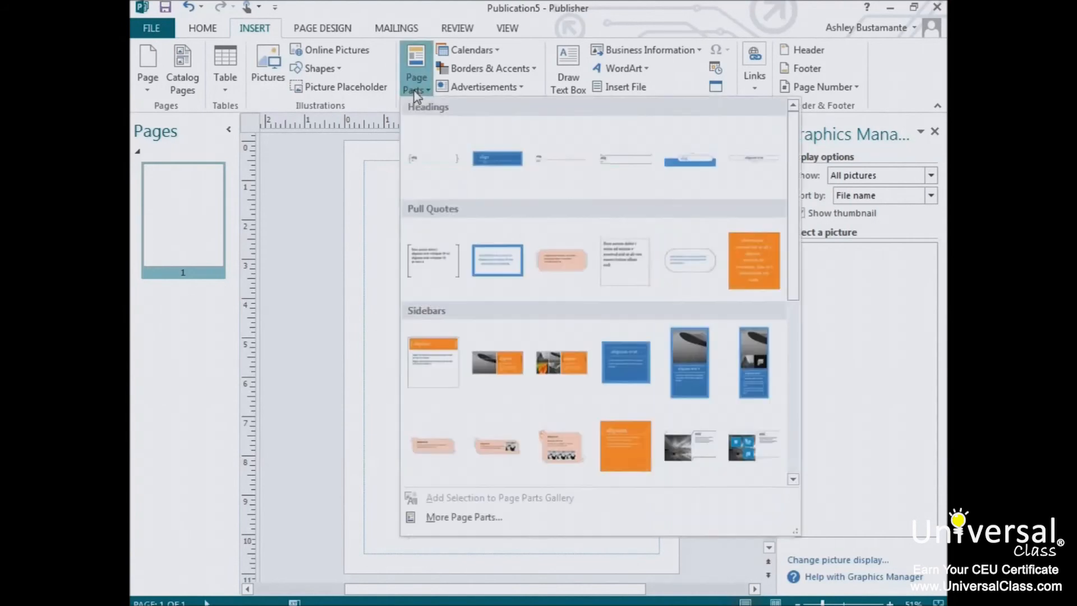
{"action": "left_click", "coordinate": [464, 517]}
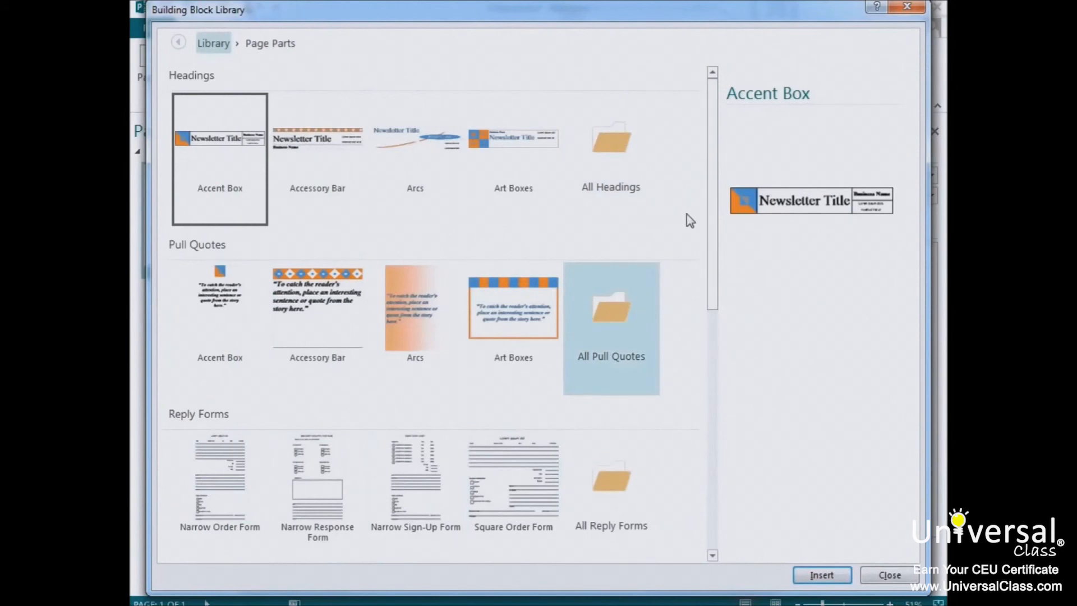
{"action": "left_click", "coordinate": [325, 148]}
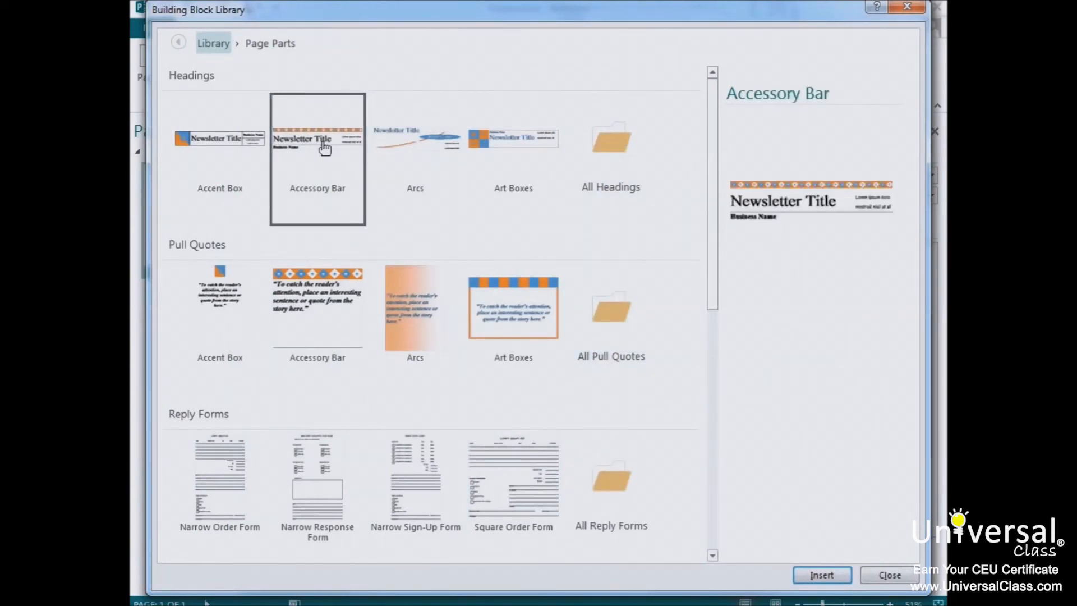
{"action": "double_click", "coordinate": [325, 148]}
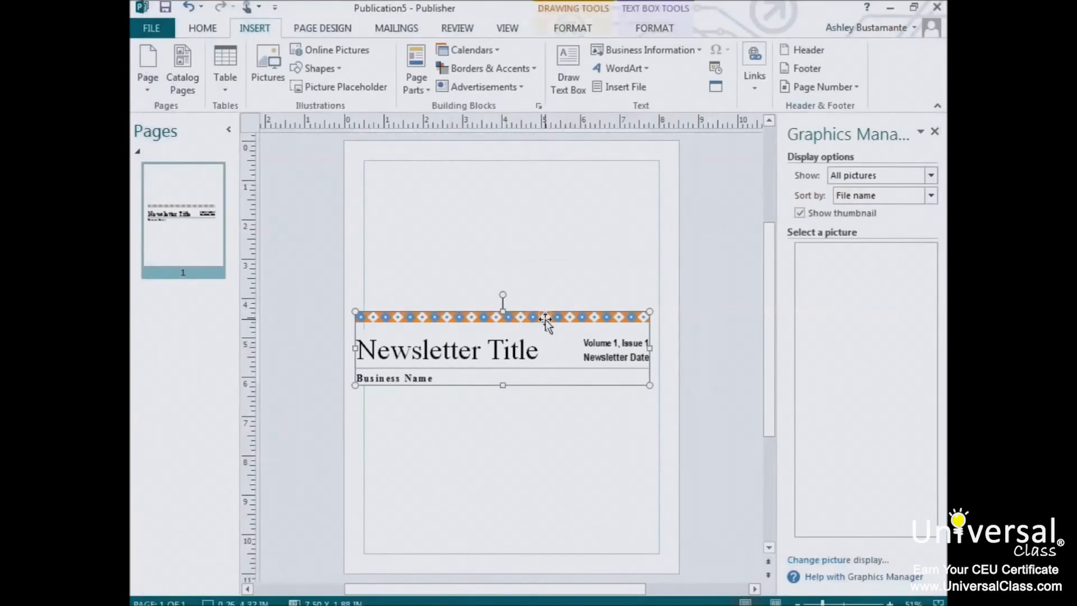
{"action": "left_click_drag", "start_coordinate": [561, 253], "coordinate": [561, 169]}
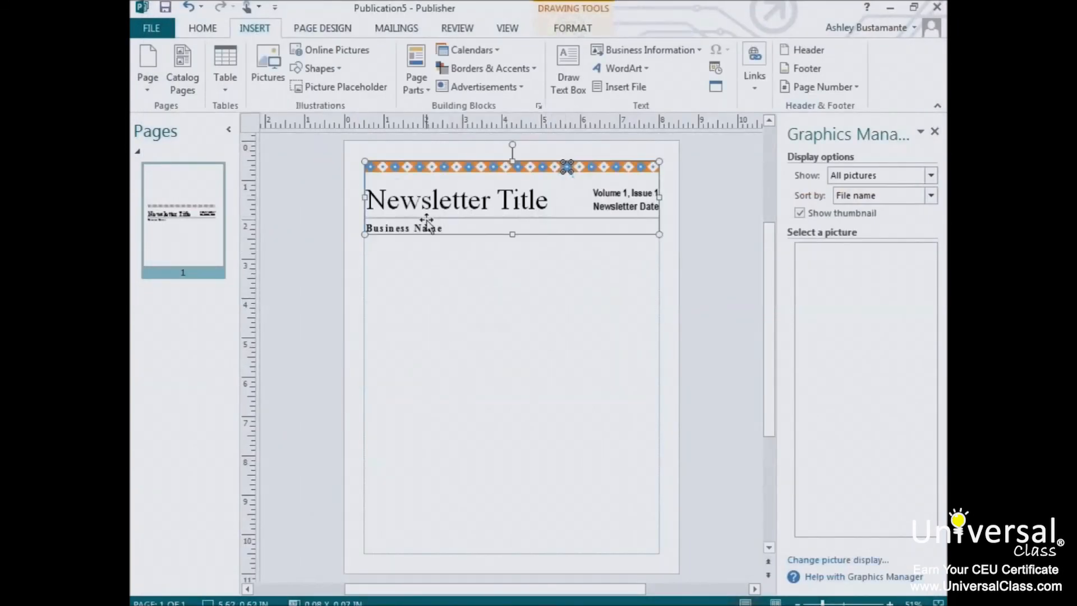
Select the Newsletter Title placeholder text in the heading
{"action": "triple_click", "coordinate": [438, 207]}
{"action": "left_click", "coordinate": [372, 242]}
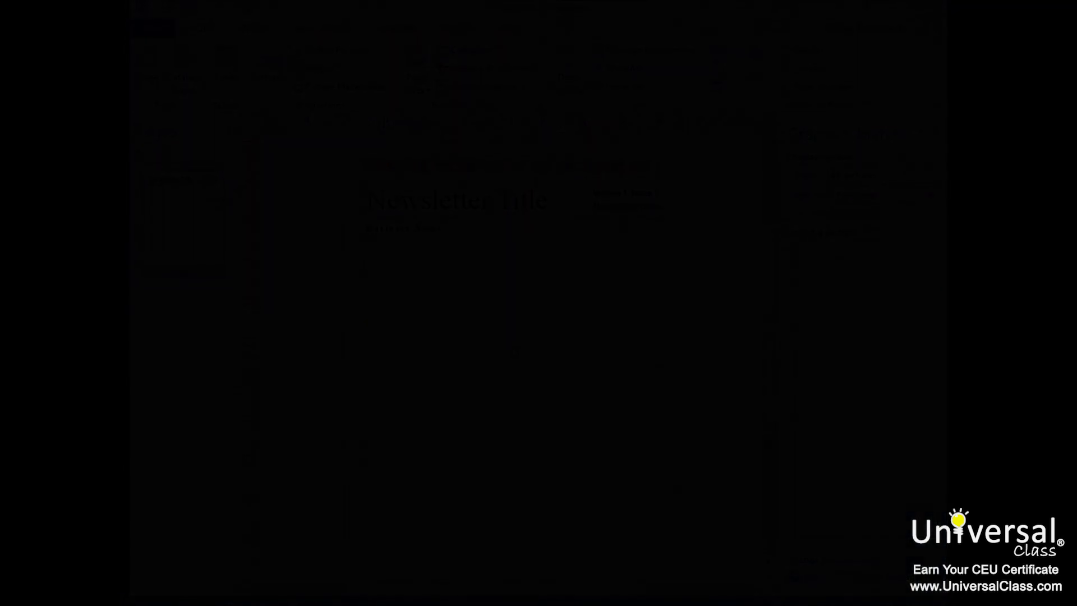